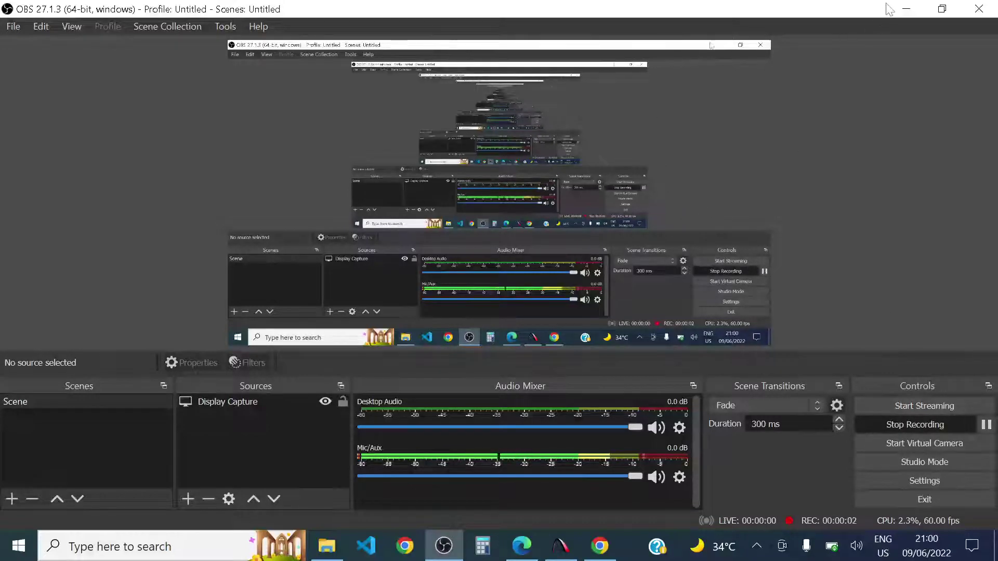
Step: Minimize OBS Studio so the Prokon CalcPad start screen shows
left_click(906, 9)
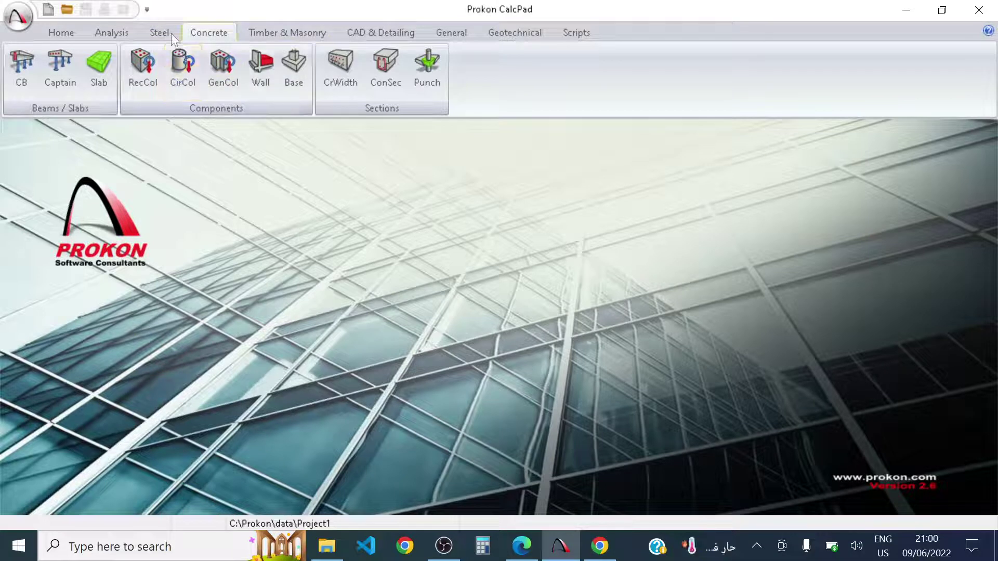
Step: Browse the Steel, Analysis, Timber & Masonry and CAD & Detailing module groups
left_click(171, 33)
left_click(188, 34)
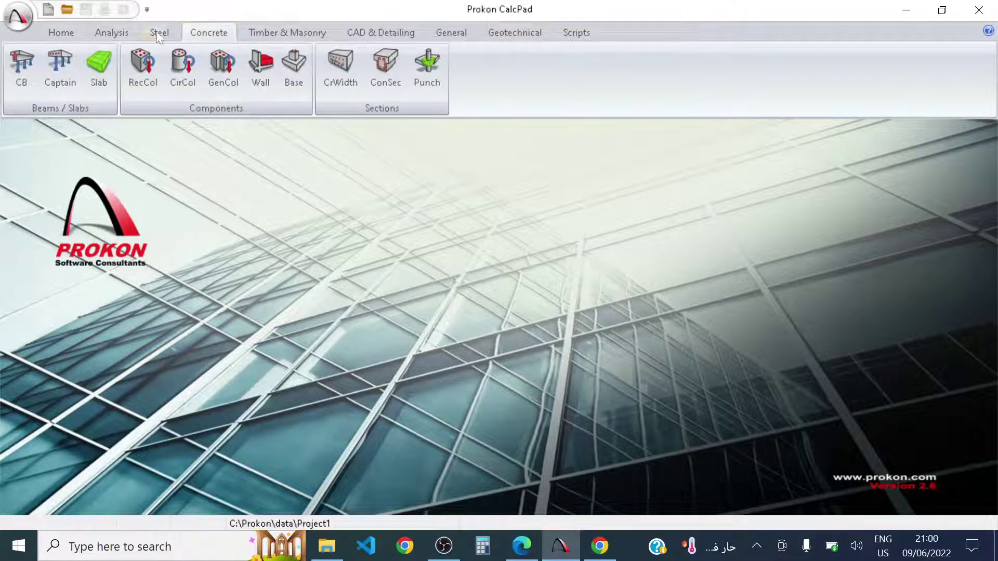
left_click(124, 35)
left_click(307, 36)
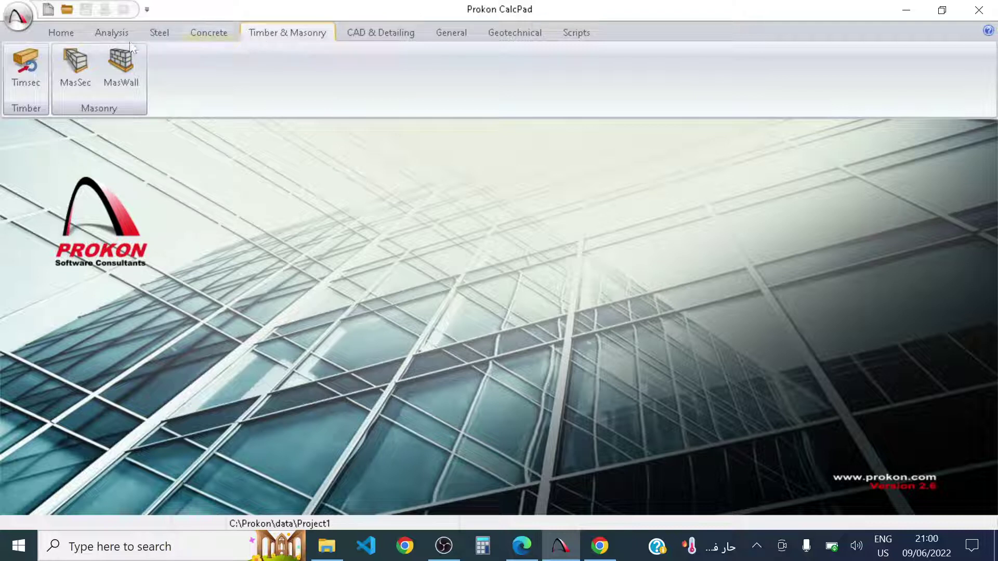
left_click(386, 31)
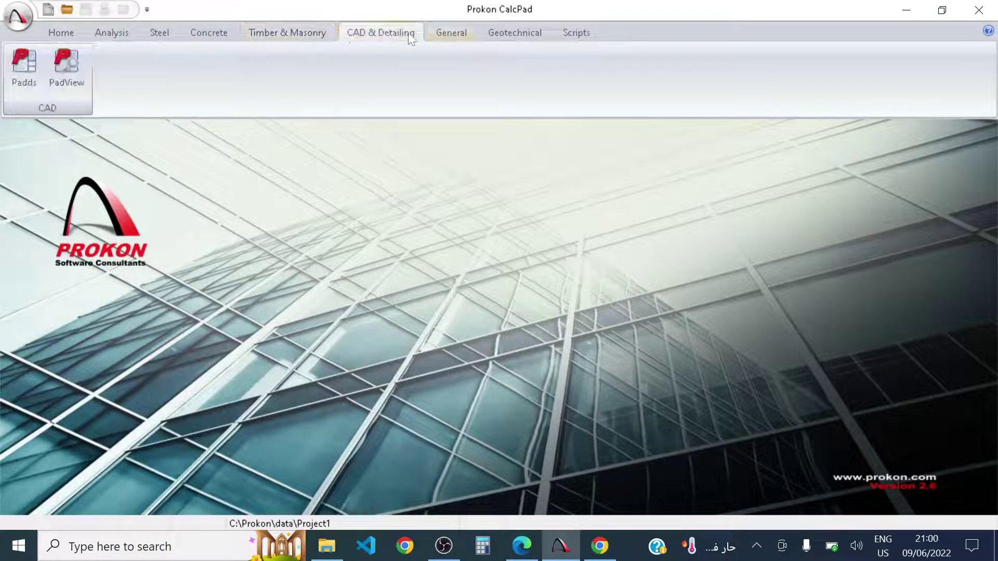
Step: Browse the General, Geotechnical and Scripts groups, return to Concrete, and open the main menu
left_click(451, 30)
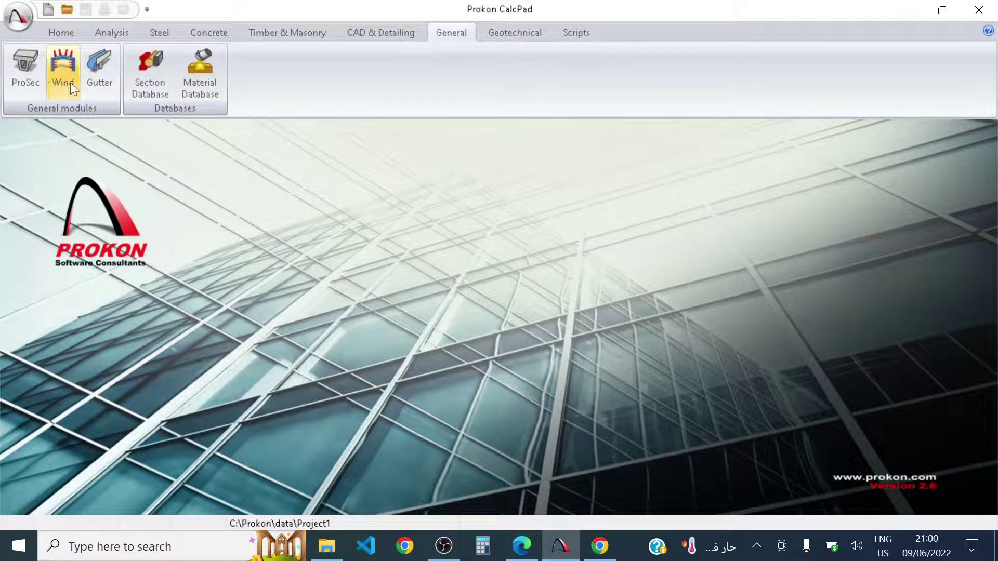
left_click(511, 38)
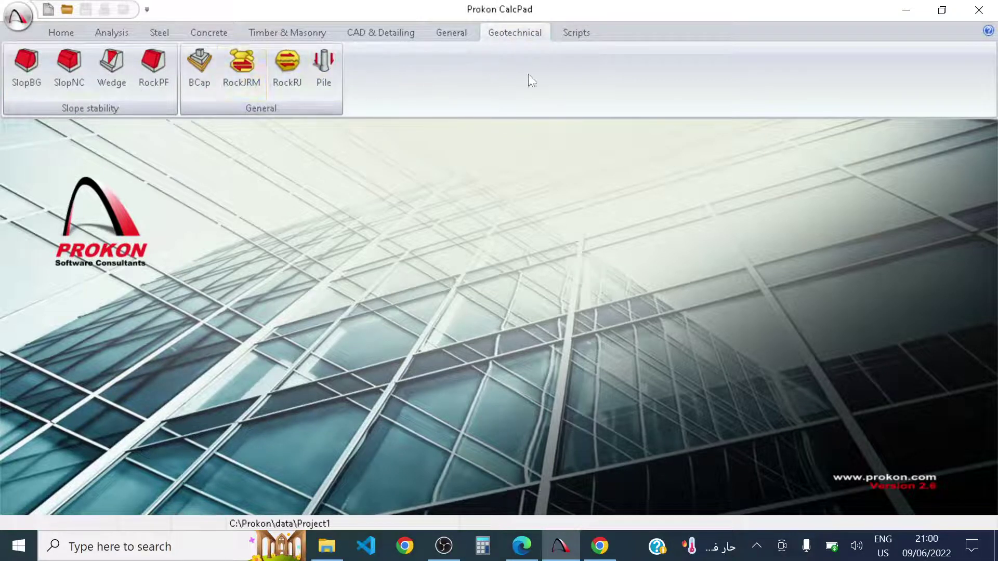
left_click(581, 37)
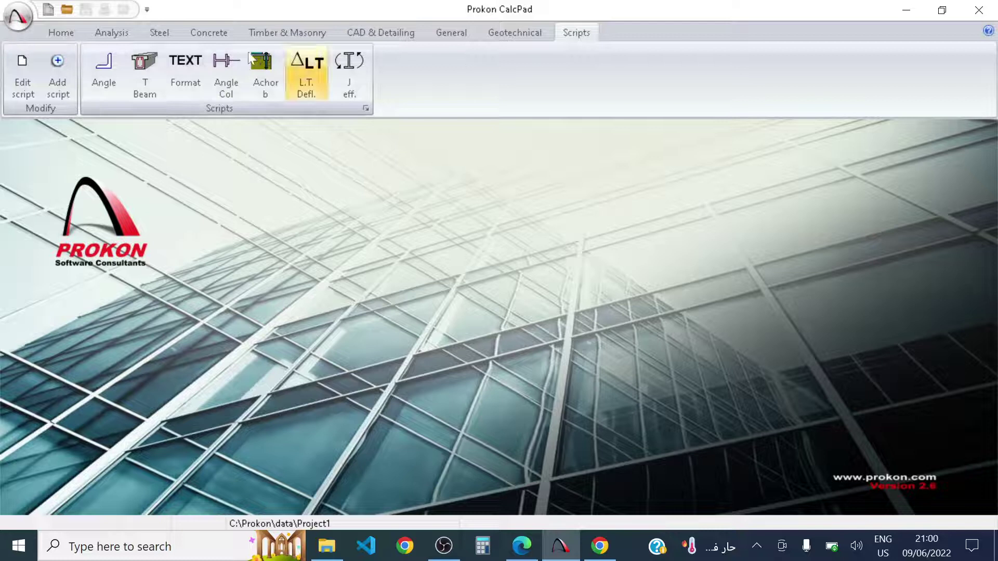
left_click(203, 40)
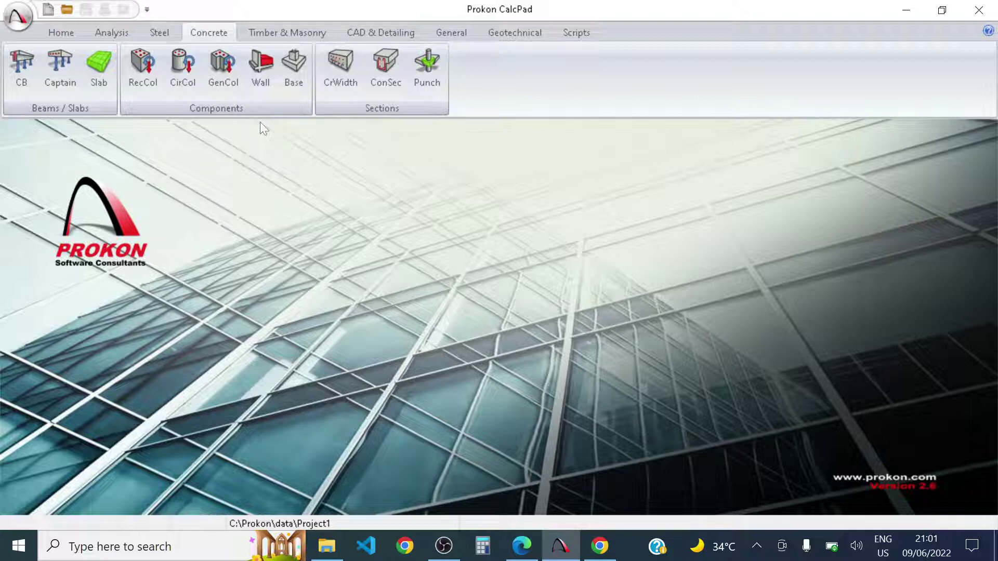
left_click(18, 25)
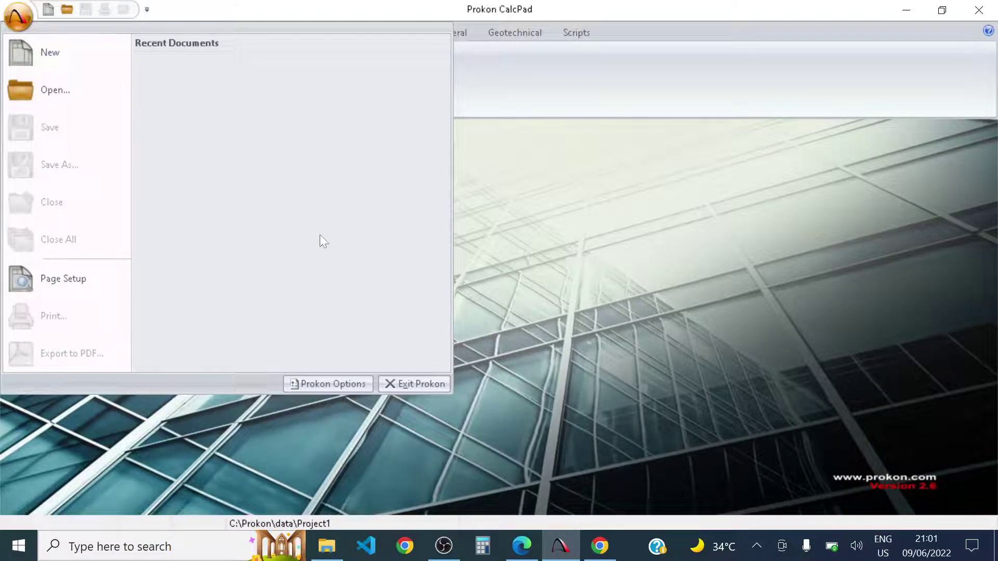
Step: Launch ConSec from the Concrete modules, dismiss the demo notice, and maximize its window
left_click(541, 107)
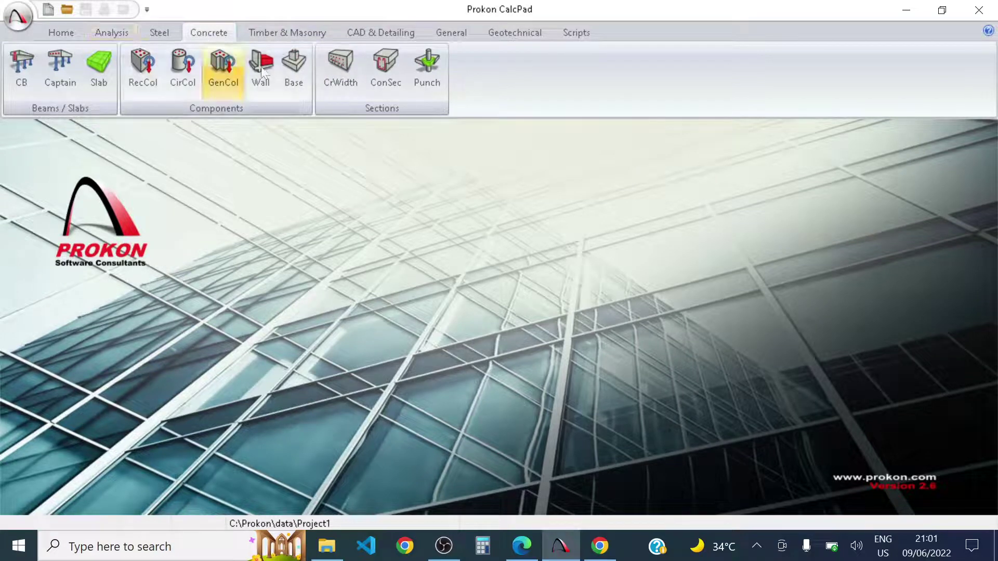
left_click(380, 66)
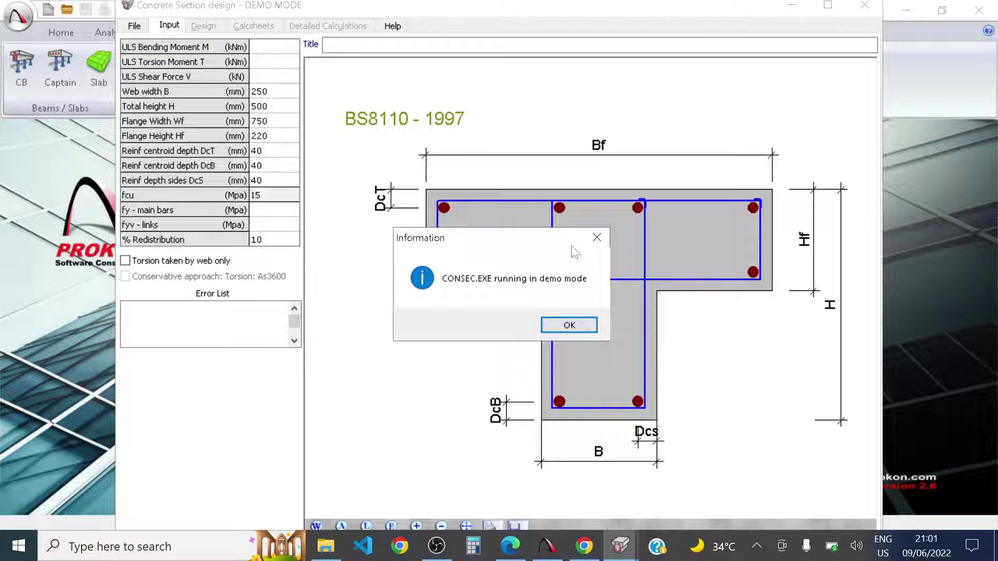
left_click(596, 237)
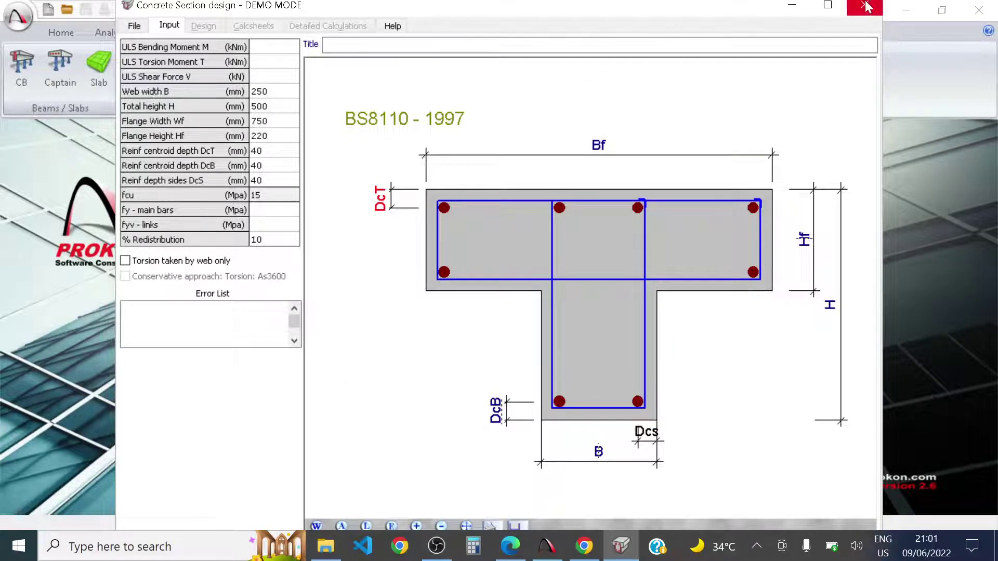
left_click(829, 6)
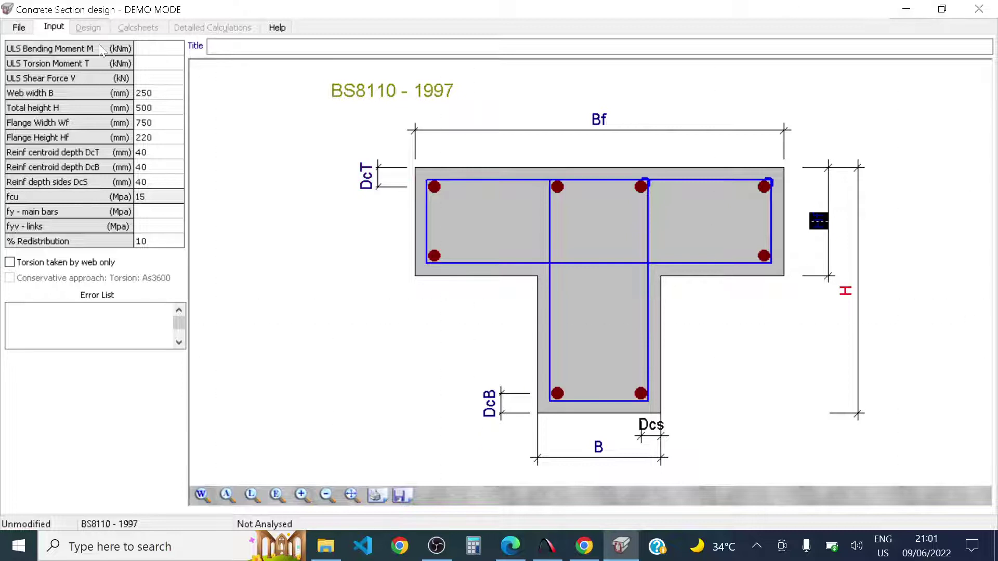
Step: Close Prokon CalcPad, leaving only the ConSec window on screen
left_click(11, 31)
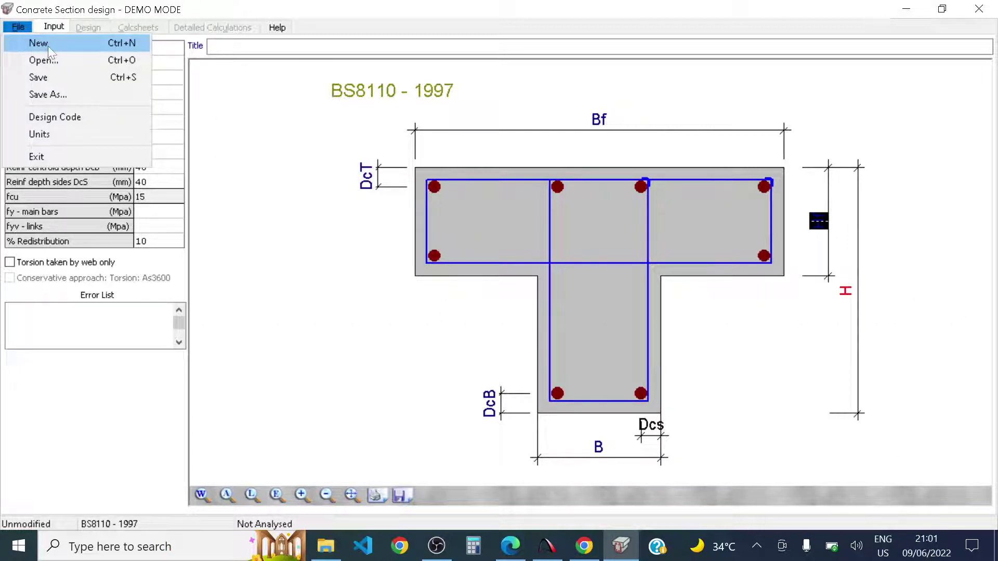
left_click(351, 154)
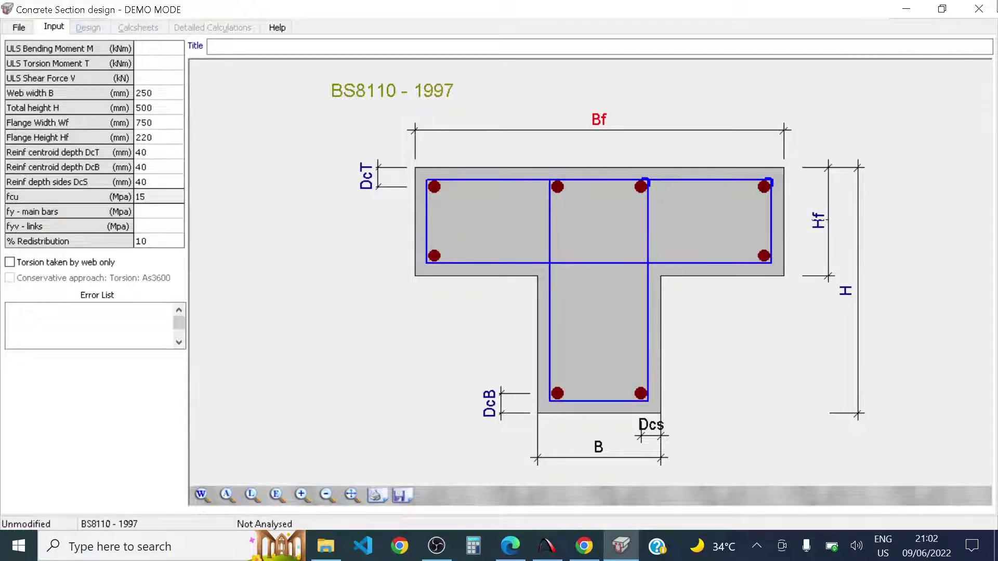
left_click(906, 9)
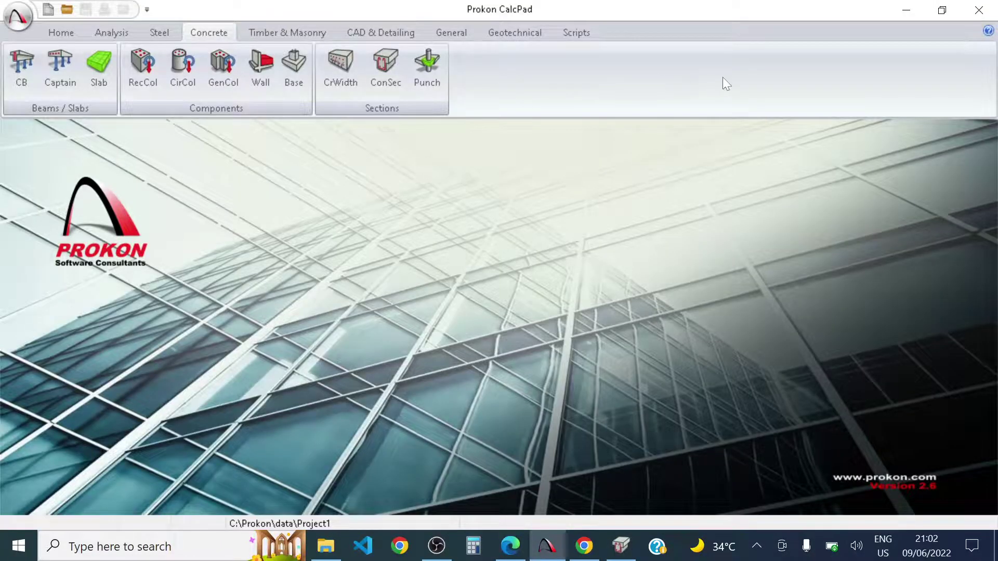
left_click(979, 10)
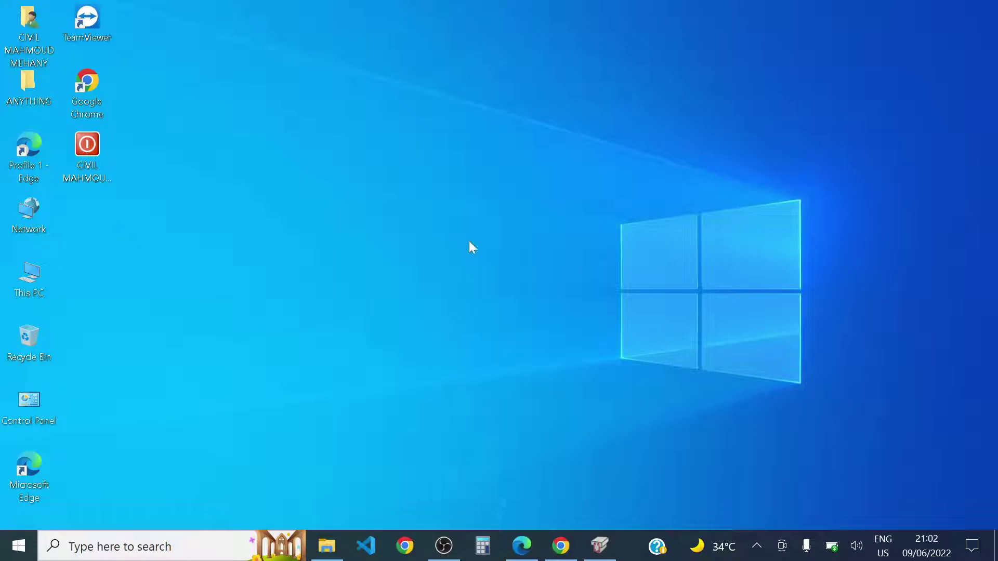
left_click(610, 554)
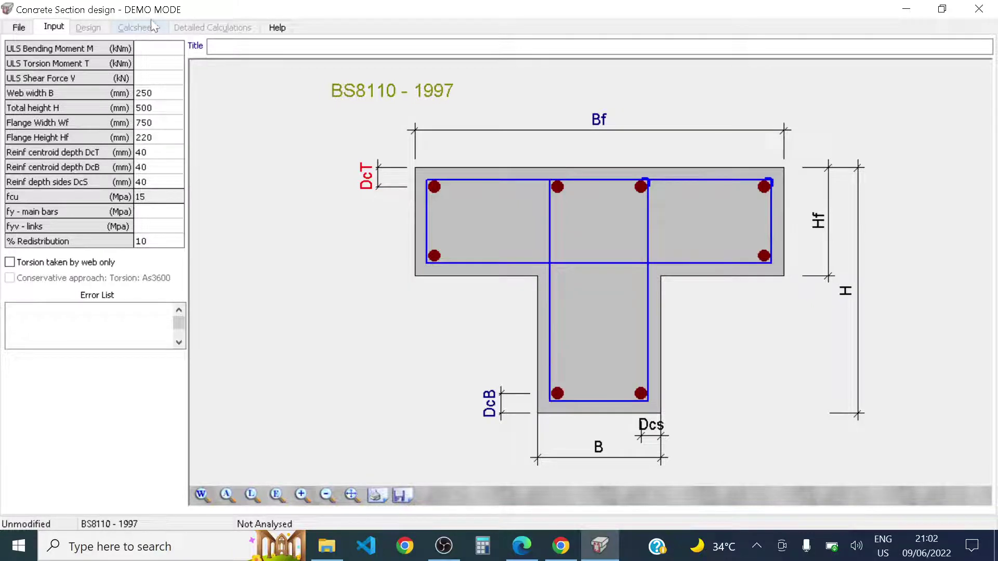
left_click(20, 29)
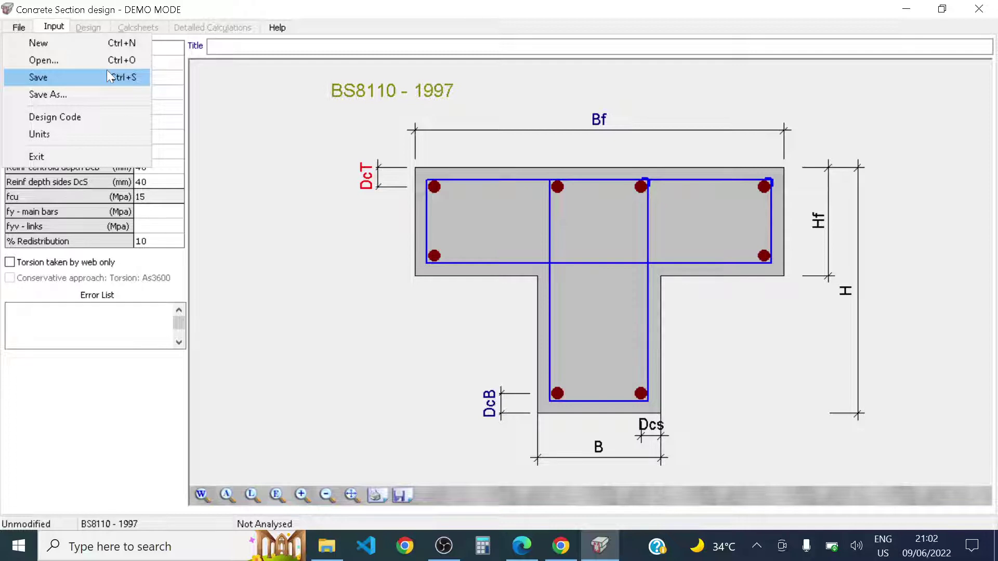
left_click(176, 56)
left_click_drag(176, 50, 180, 246)
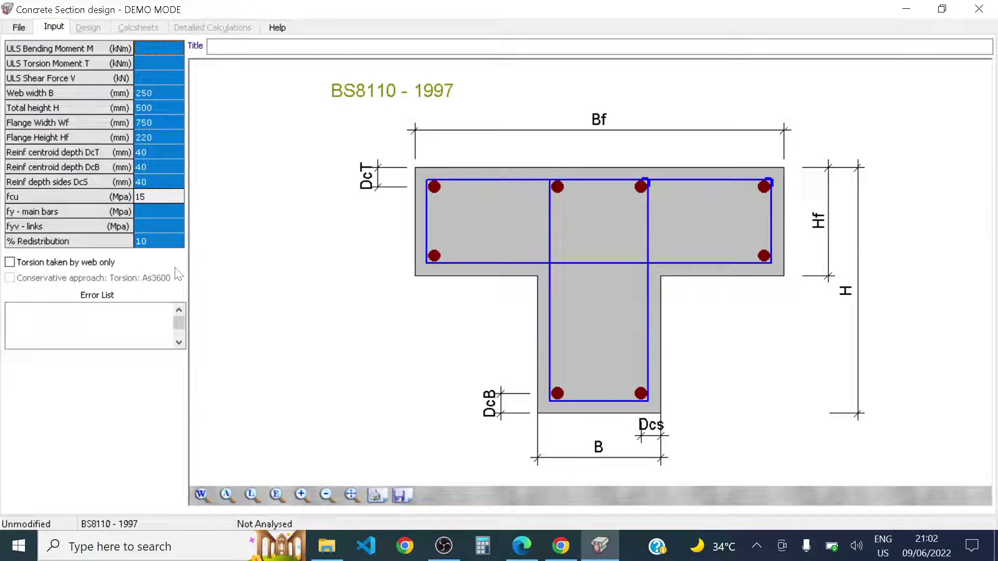
left_click(19, 29)
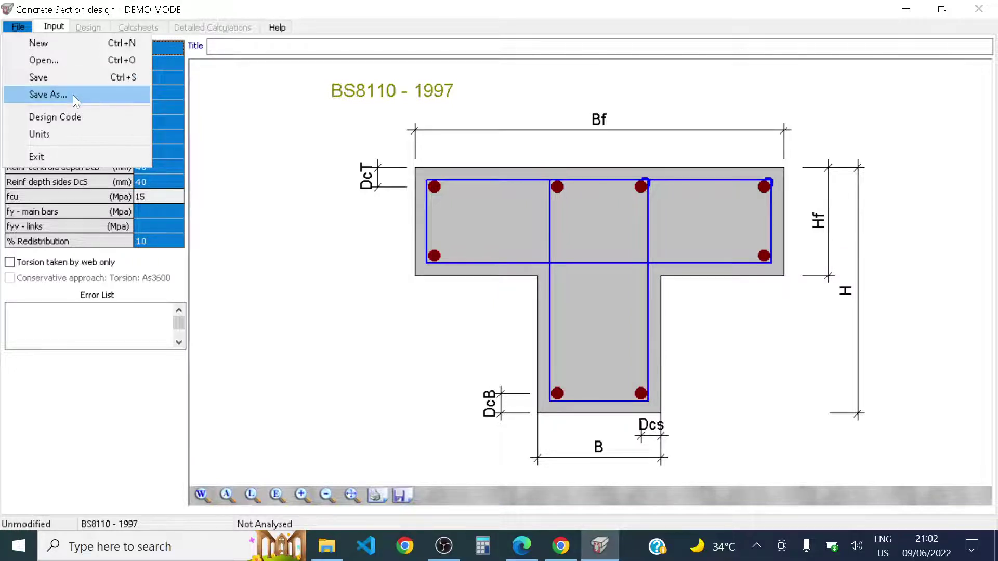
left_click(73, 95)
left_click(257, 151)
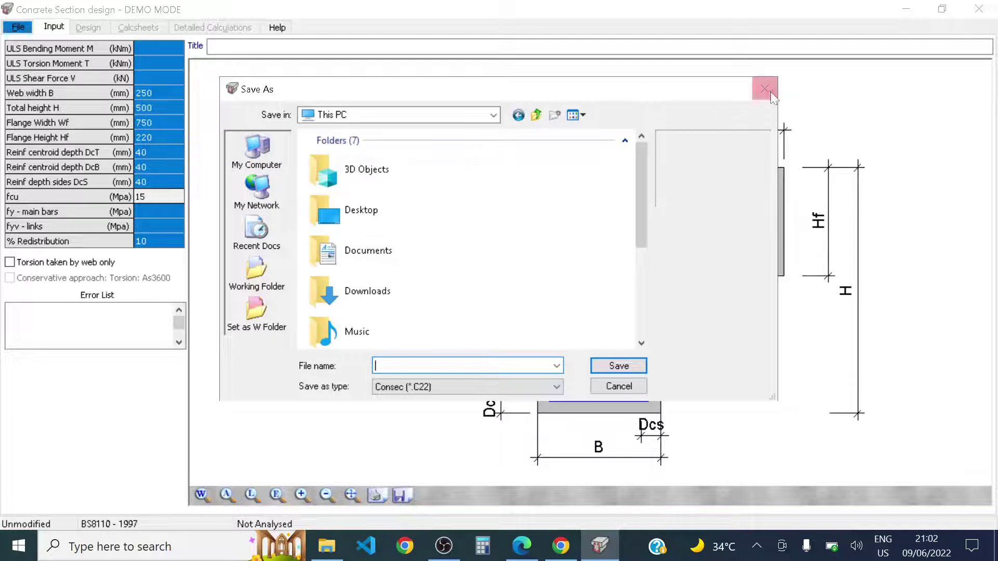
left_click(769, 91)
left_click(18, 27)
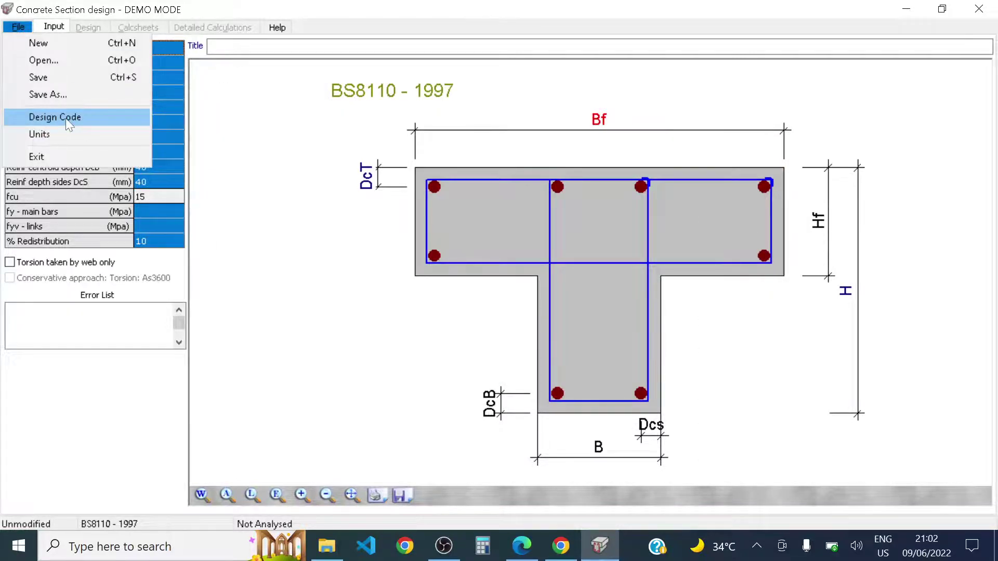
Step: Compare the design code options, then apply ACI 318 - 2011 to the section
left_click(66, 118)
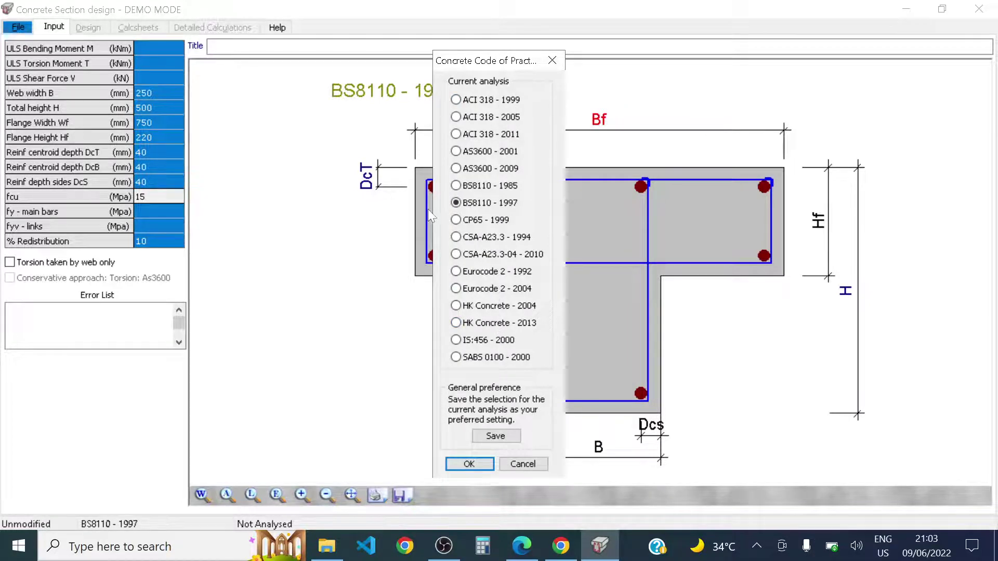
left_click(470, 102)
left_click(476, 120)
left_click(473, 137)
left_click(477, 187)
left_click(485, 151)
left_click(495, 271)
left_click(503, 442)
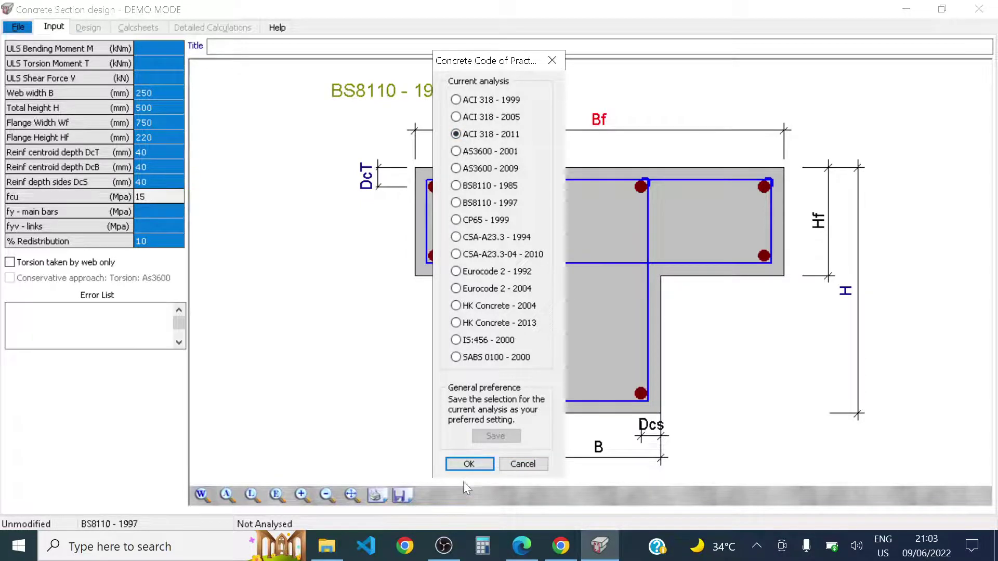
left_click(467, 464)
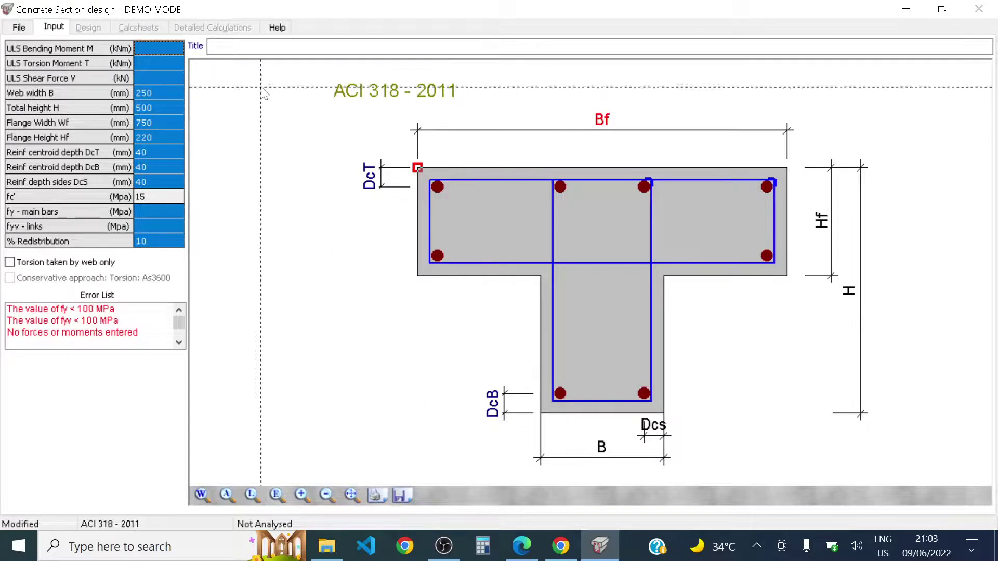
left_click(156, 78)
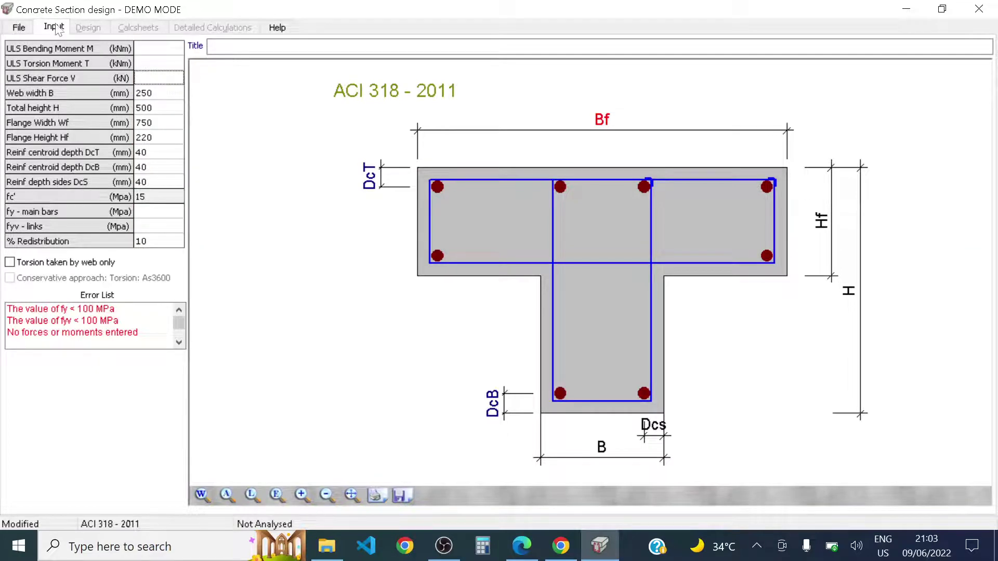
left_click_drag(177, 50, 173, 259)
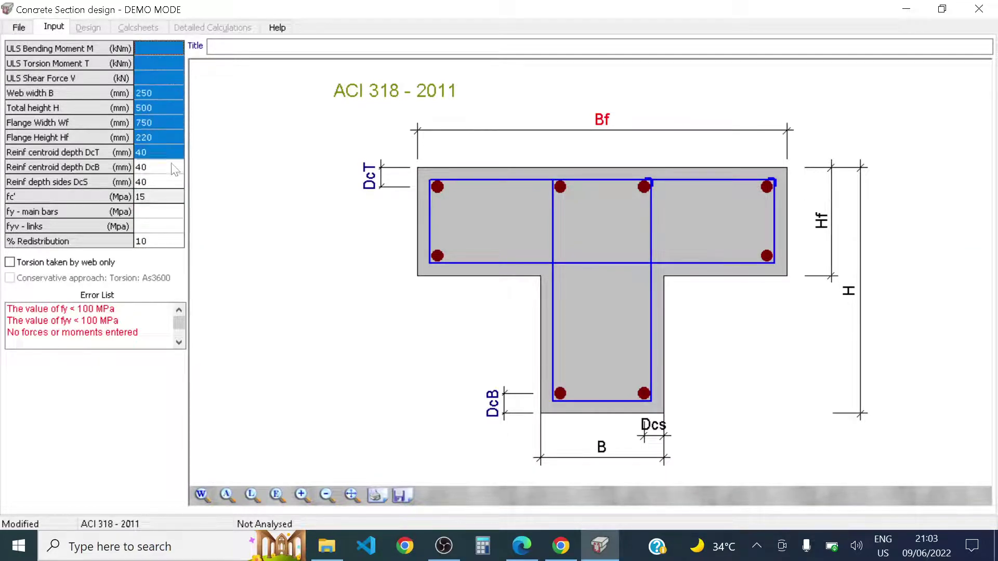
left_click(147, 48)
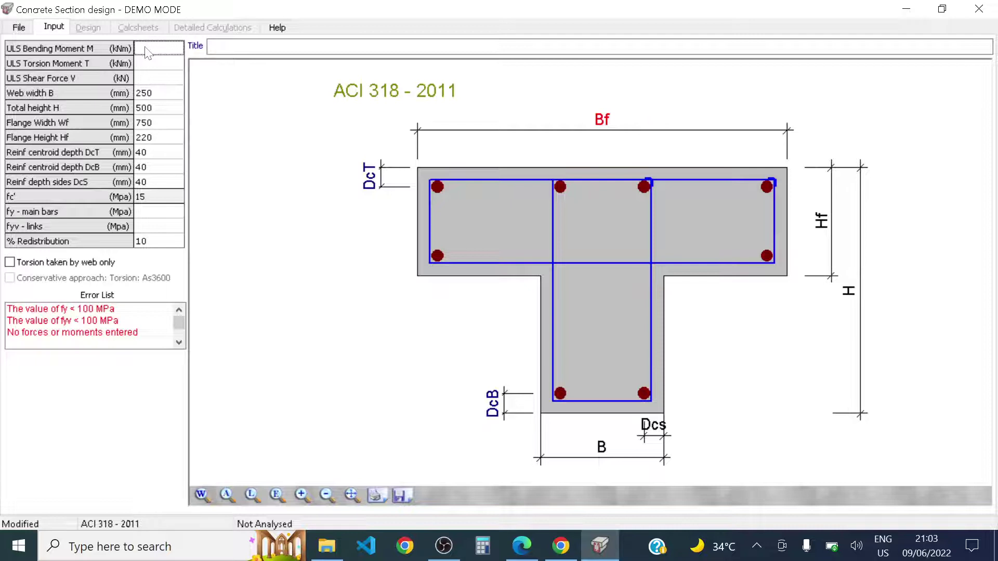
left_click_drag(150, 54, 157, 248)
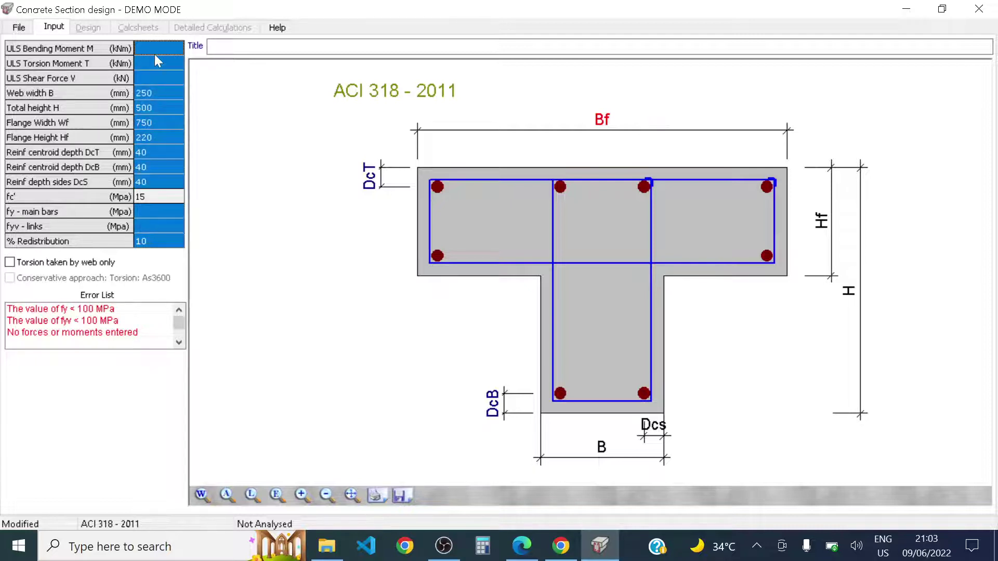
left_click(154, 54)
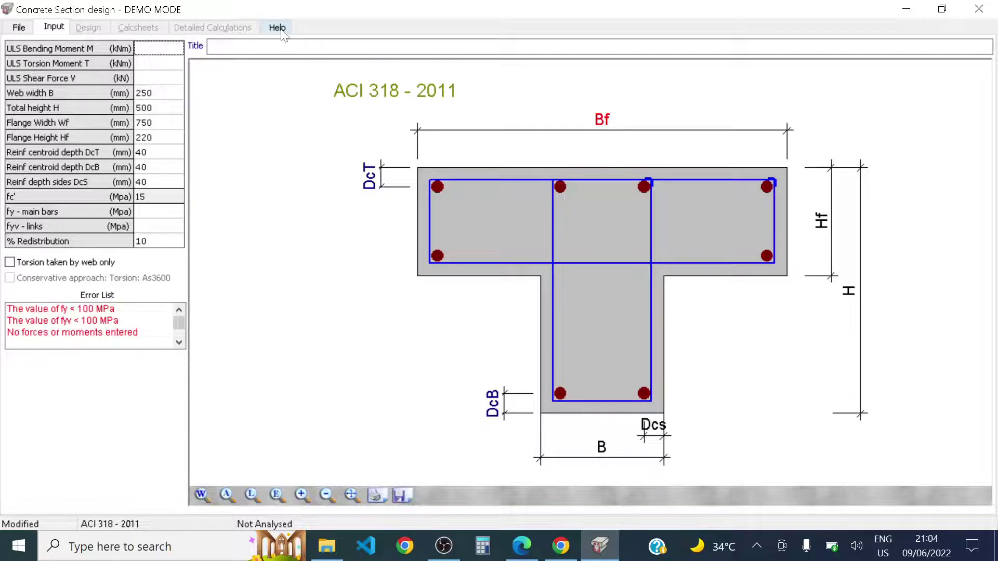
Step: Load the Rectangular beam help example (400 × 650 mm, ACI 318-2005) and review its inputs
left_click(279, 29)
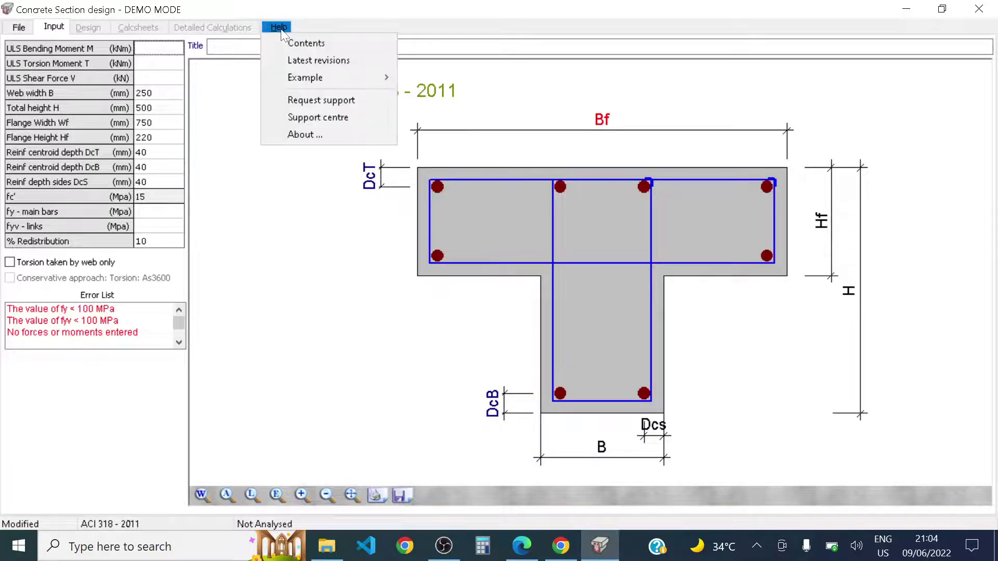
mouse_move(304, 77)
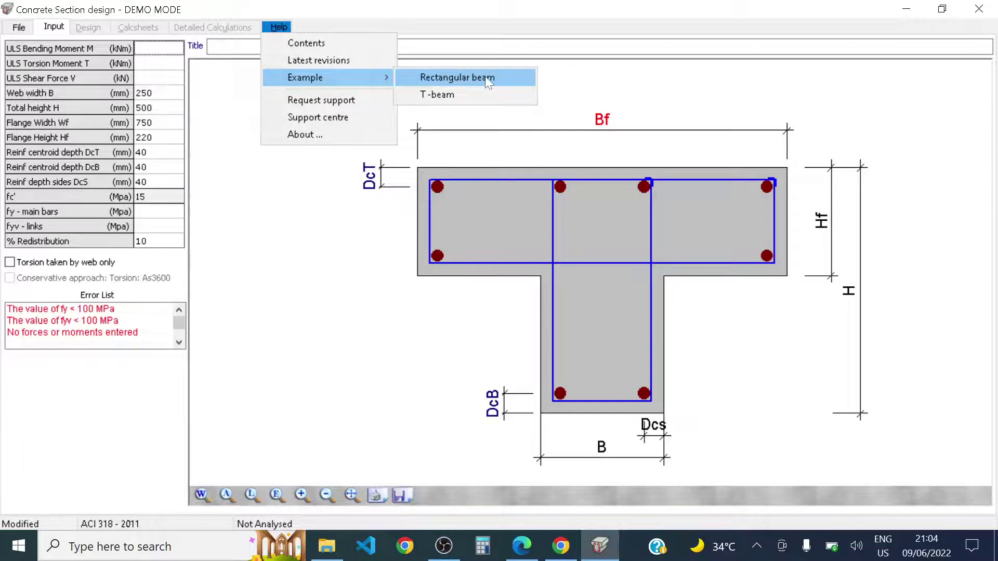
left_click(455, 82)
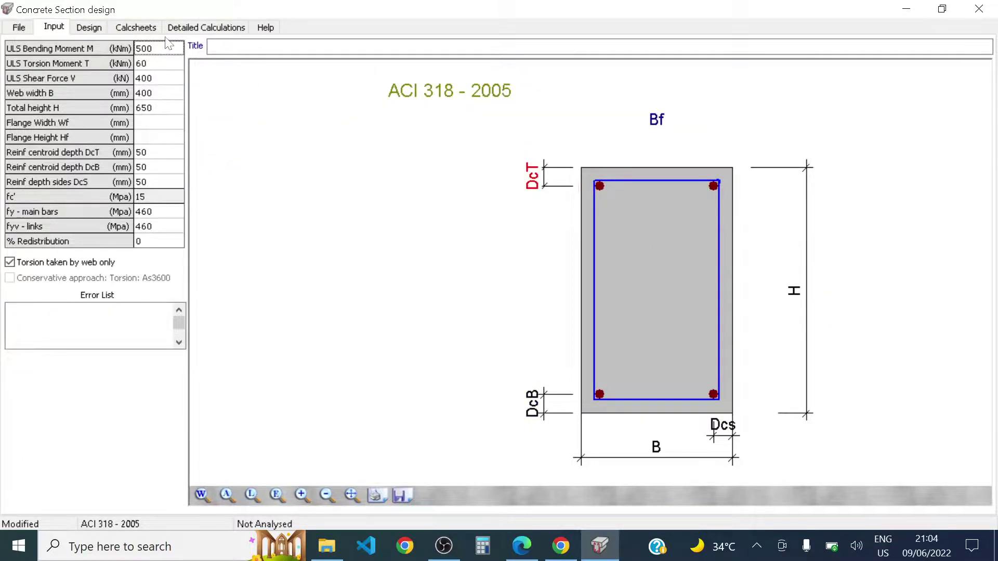
left_click_drag(168, 48, 169, 243)
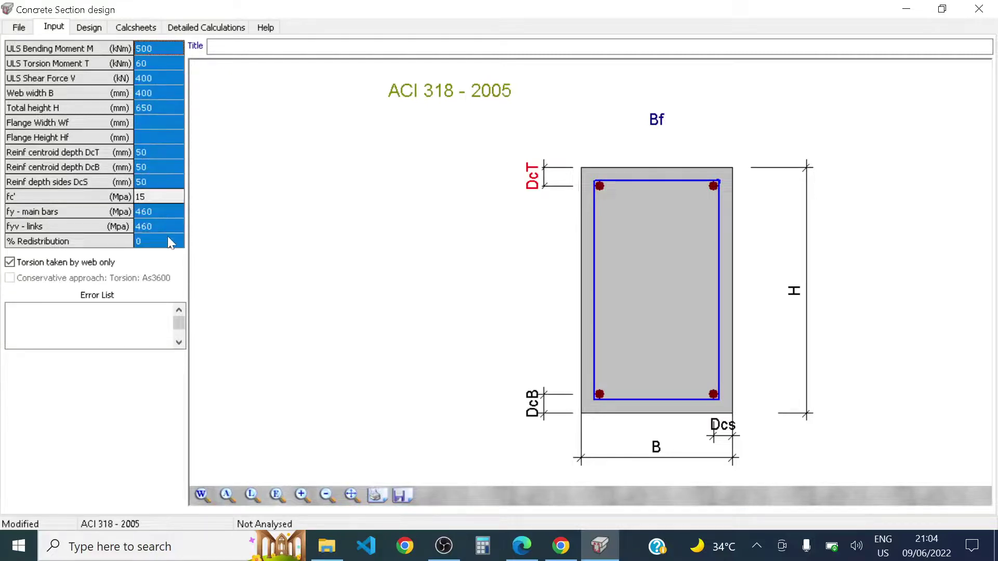
left_click(148, 169)
left_click_drag(162, 49, 150, 248)
left_click(150, 150)
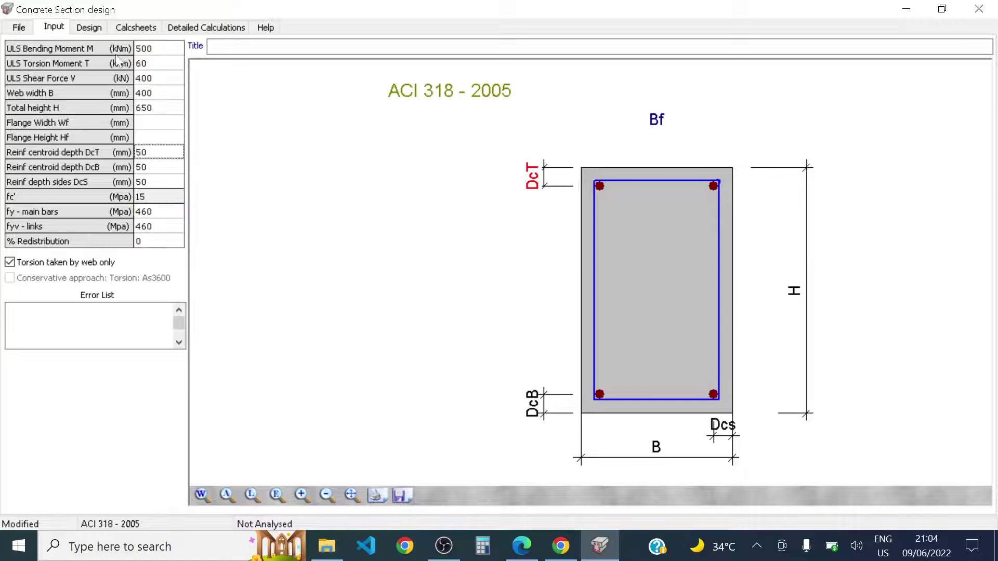
Step: Analyse the beam, giving As 2472 mm² with torsion exceeding the 43.98 kNm maximum
left_click(86, 28)
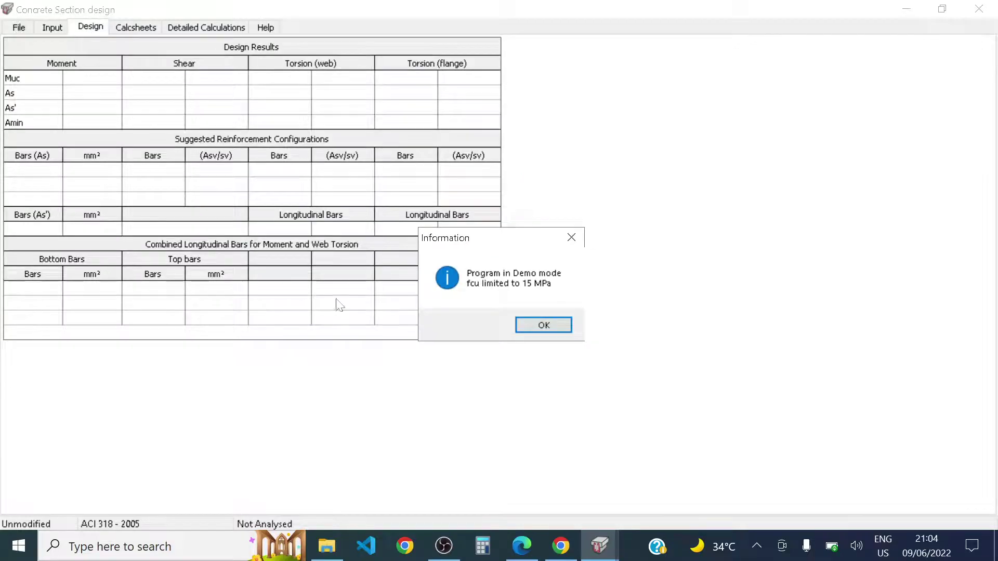
left_click(555, 328)
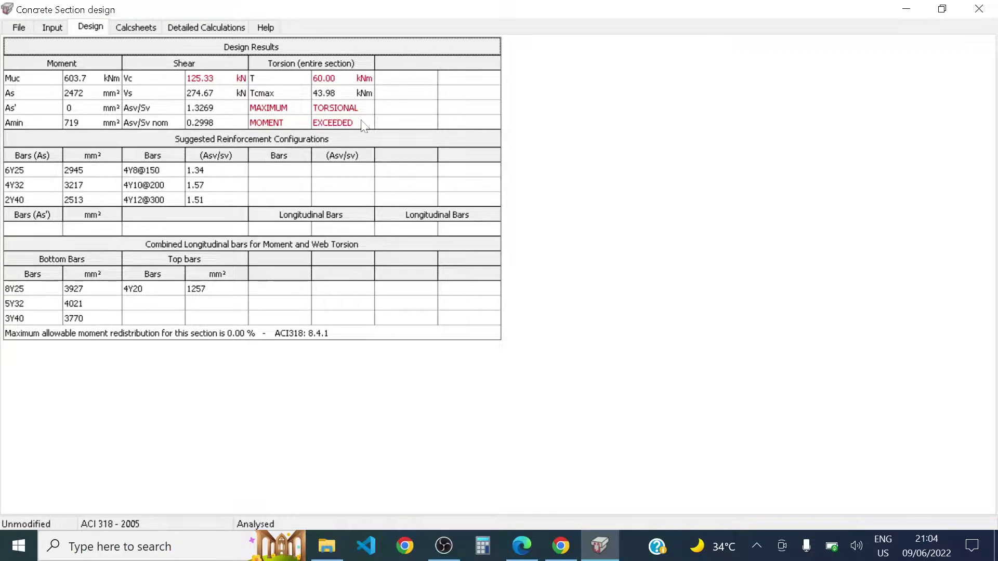
Step: Review the flexure calcsheet for the beam design
left_click(137, 26)
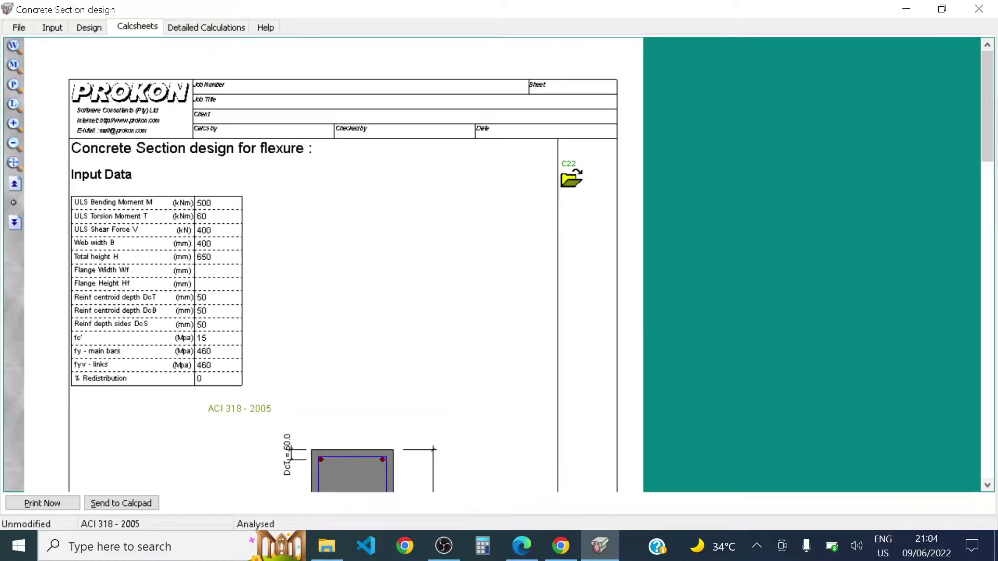
scroll(341, 183, "down", 5)
scroll(341, 183, "down", 5)
scroll(343, 186, "down", 5)
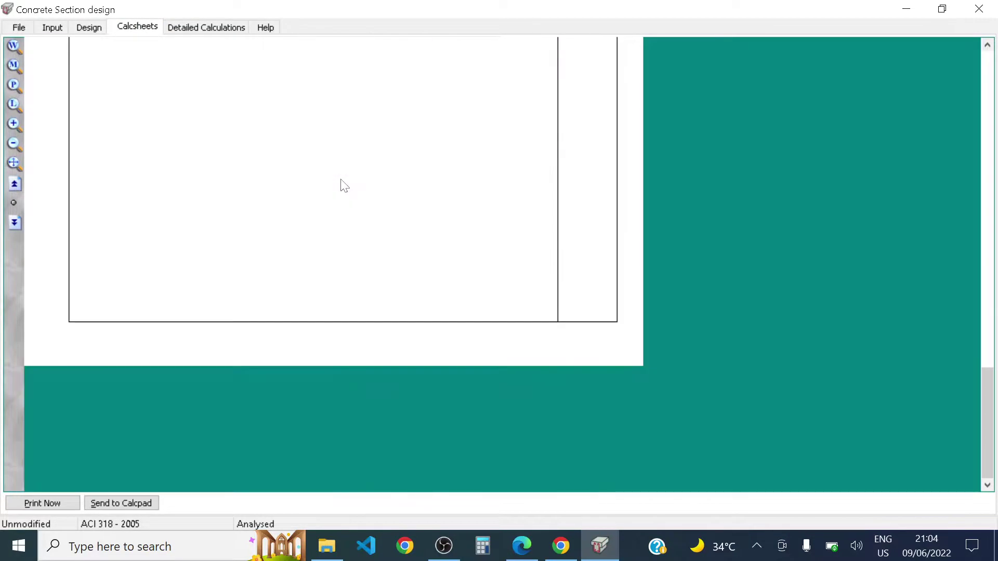
scroll(343, 186, "up", 5)
scroll(343, 185, "up", 5)
scroll(343, 185, "up", 3)
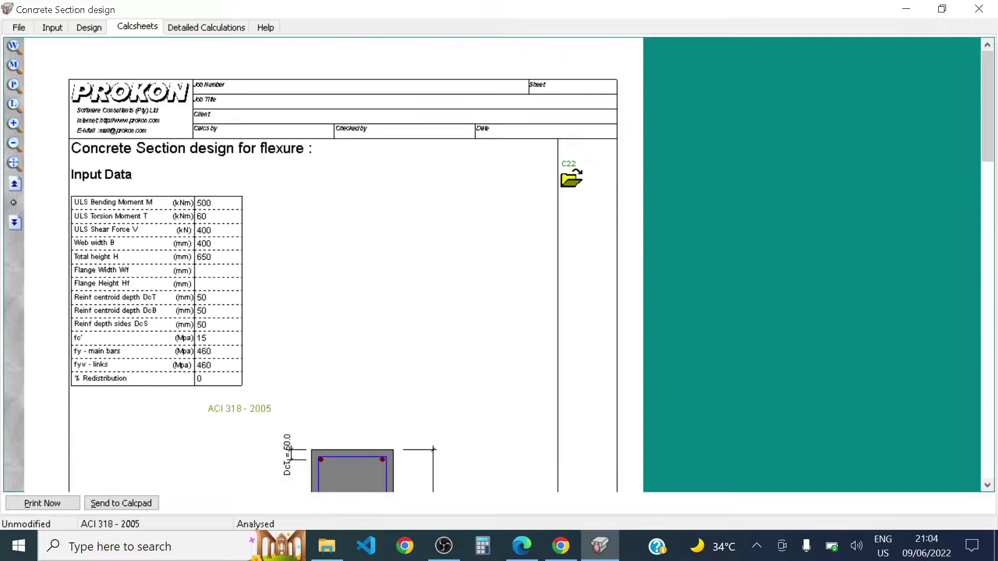
Step: Read through the detailed flexure, shear and torsion calculations to the end
left_click(222, 34)
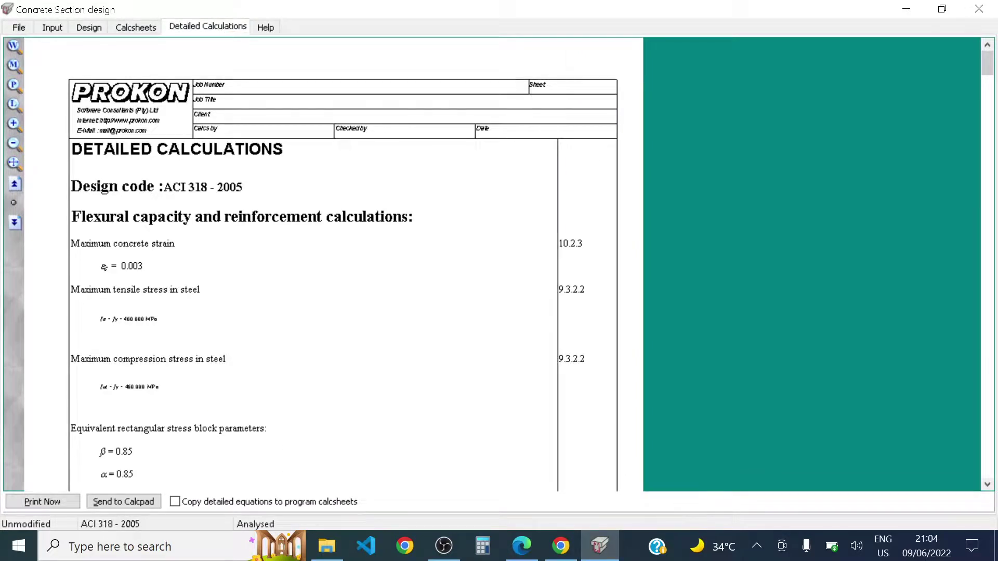
scroll(332, 260, "down", 5)
scroll(332, 260, "down", 3)
scroll(333, 260, "down", 5)
scroll(333, 260, "down", 2)
scroll(332, 260, "down", 3)
scroll(332, 260, "down", 3)
scroll(332, 260, "down", 3)
scroll(332, 260, "down", 3)
scroll(333, 260, "down", 3)
scroll(333, 260, "down", 3)
scroll(332, 260, "down", 3)
scroll(333, 260, "down", 2)
scroll(333, 260, "down", 3)
scroll(333, 260, "down", 3)
scroll(333, 260, "down", 3)
scroll(333, 260, "down", 1)
scroll(333, 259, "down", 3)
scroll(333, 260, "down", 3)
scroll(333, 260, "down", 3)
scroll(332, 260, "down", 3)
scroll(332, 260, "down", 3)
scroll(333, 259, "down", 3)
scroll(332, 260, "down", 3)
scroll(333, 260, "down", 3)
scroll(332, 260, "down", 3)
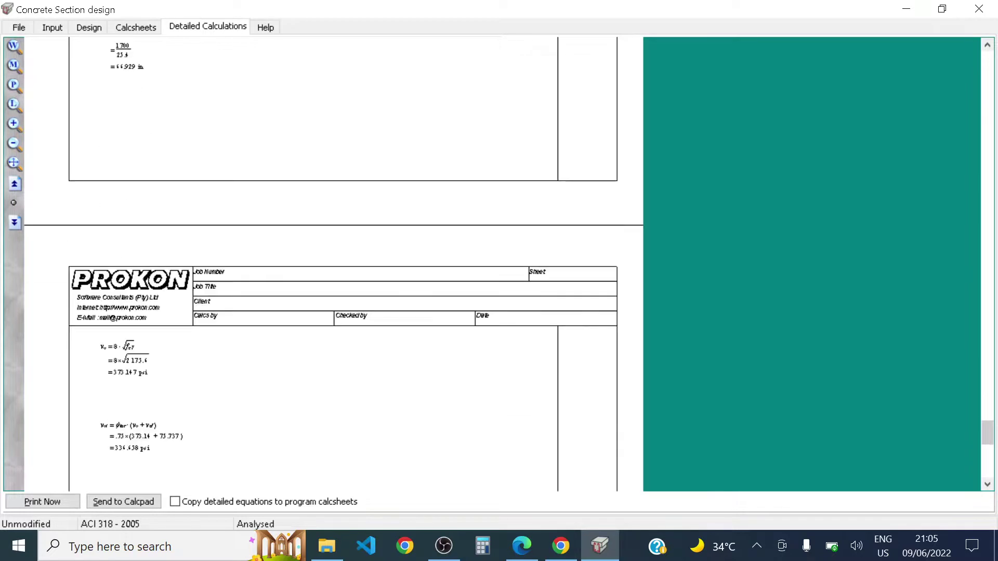
scroll(333, 260, "down", 3)
scroll(333, 260, "down", 3)
scroll(333, 259, "down", 3)
scroll(333, 260, "down", 3)
scroll(332, 260, "up", 7)
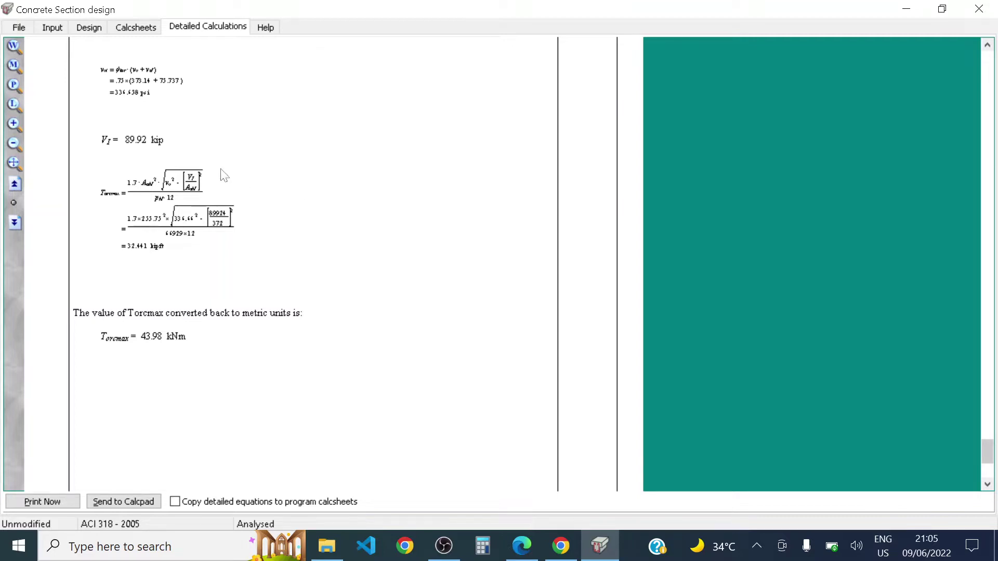
Step: Print the detailed calculations to PDF with the print range set to All
left_click(42, 501)
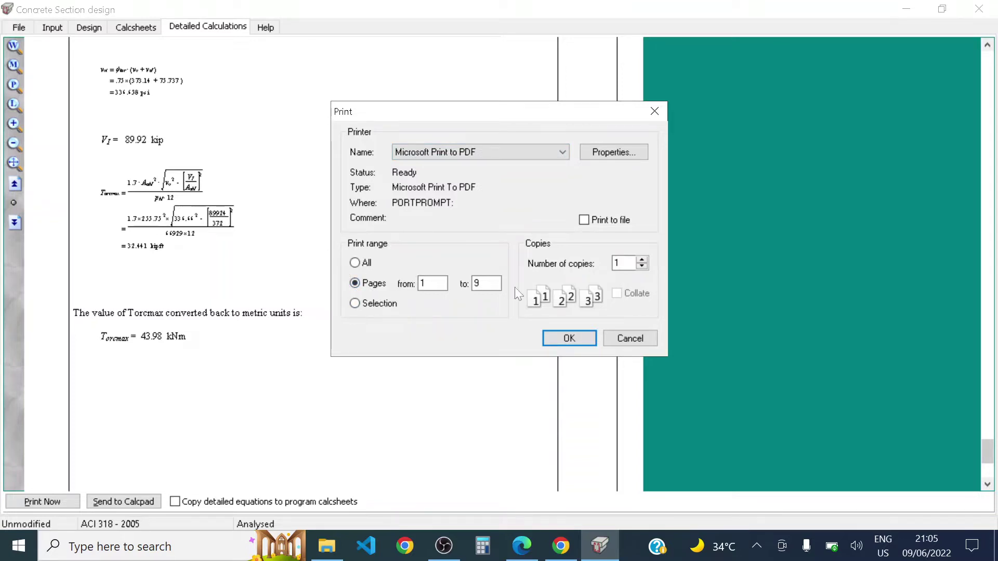
left_click(356, 263)
left_click(355, 304)
left_click(365, 266)
left_click(581, 338)
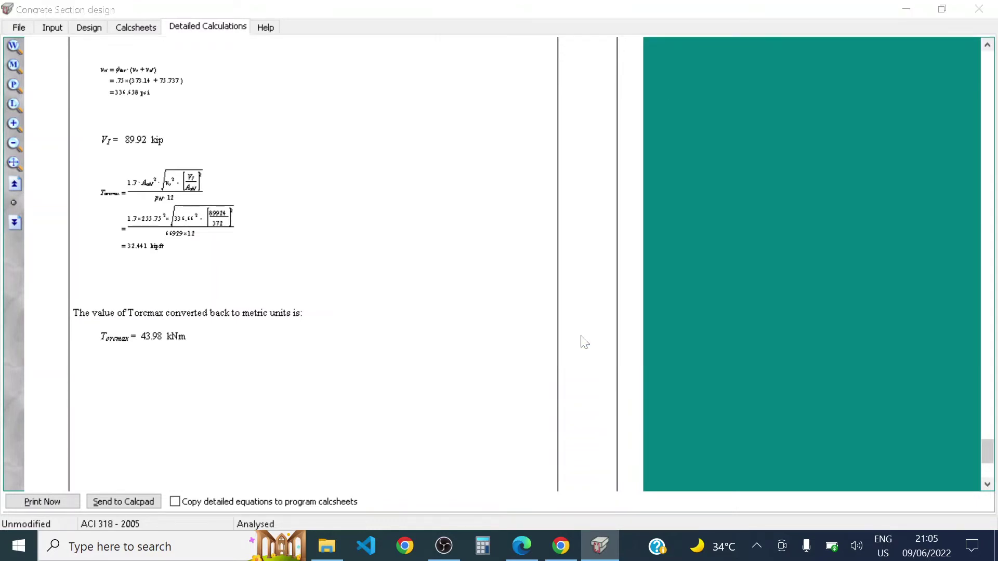
Step: Save the PDF output to the Desktop, then bring OBS Studio to the front
left_click(64, 271)
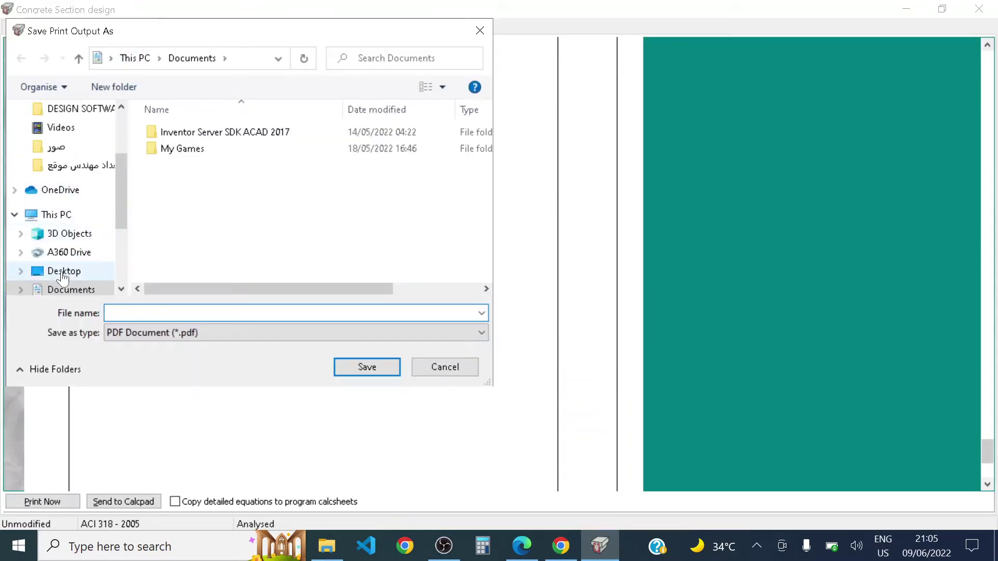
left_click(301, 312)
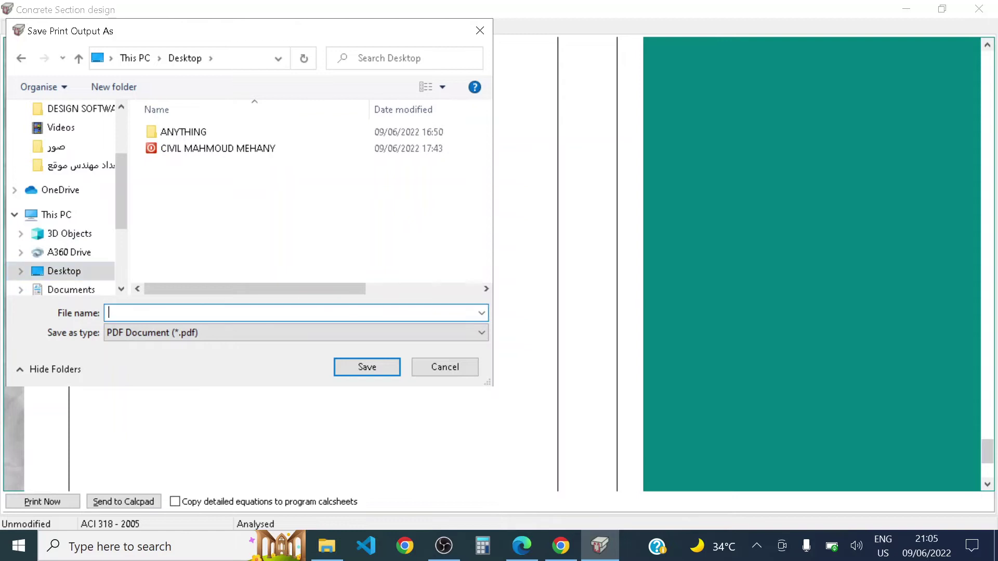
left_click(439, 369)
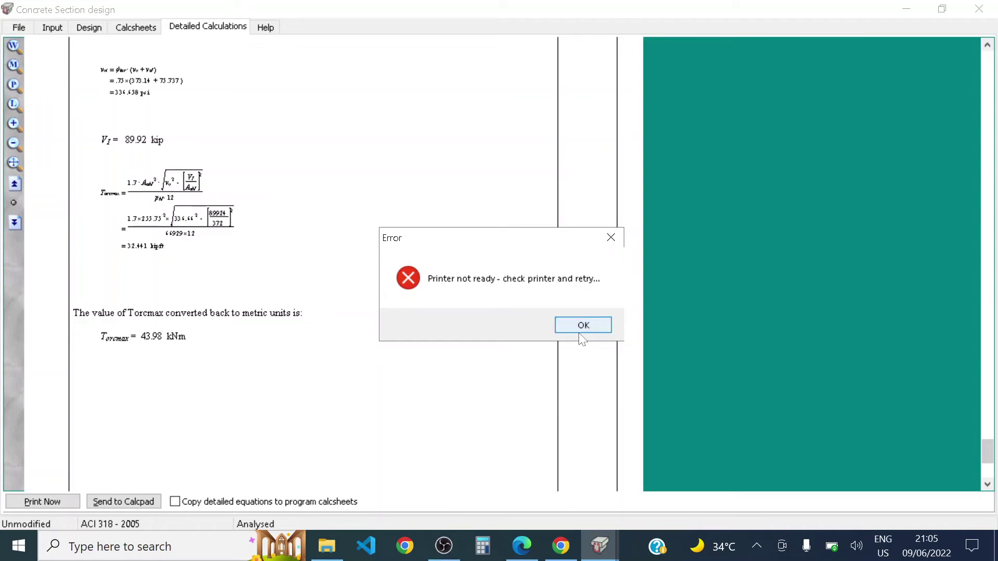
left_click(438, 551)
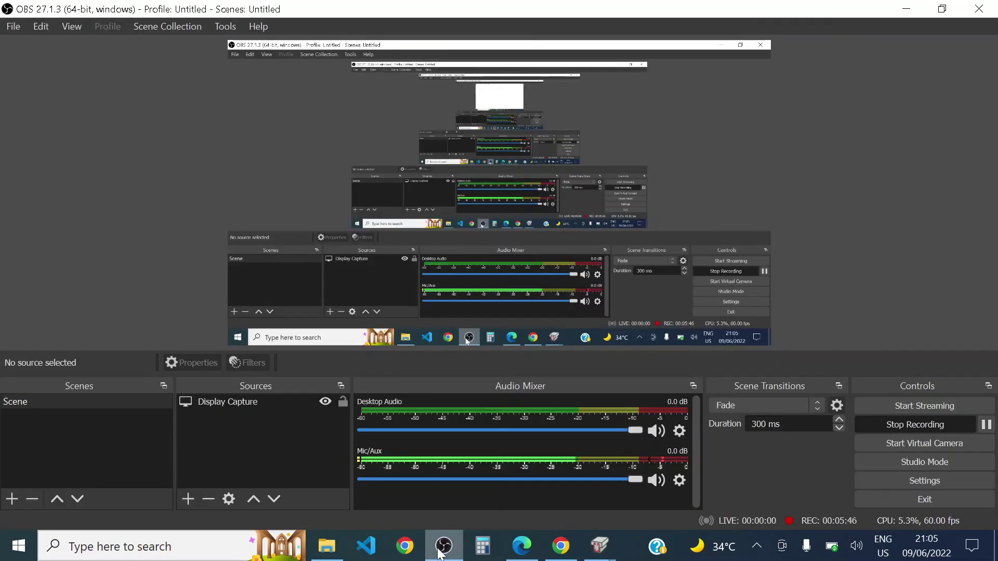